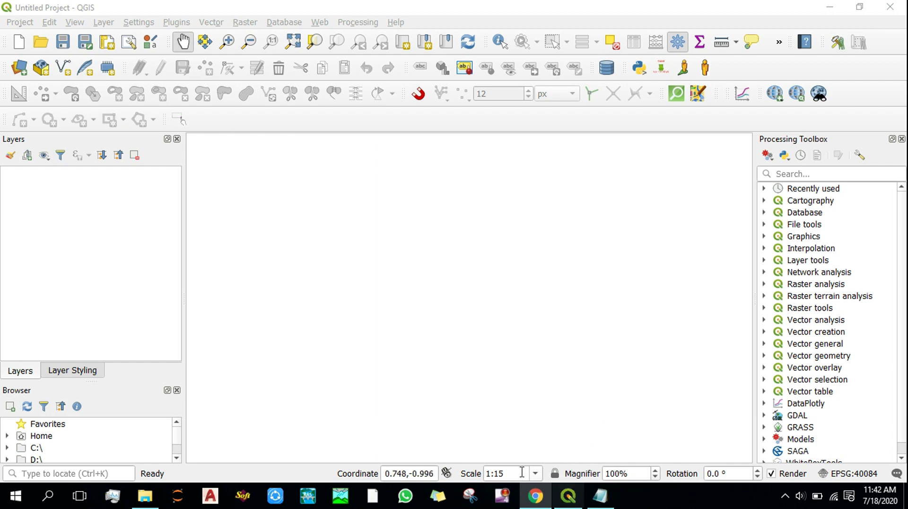
# Minimize the Landsat 4 folder window so the empty QGIS project shows again.
pyautogui.click(144, 495)
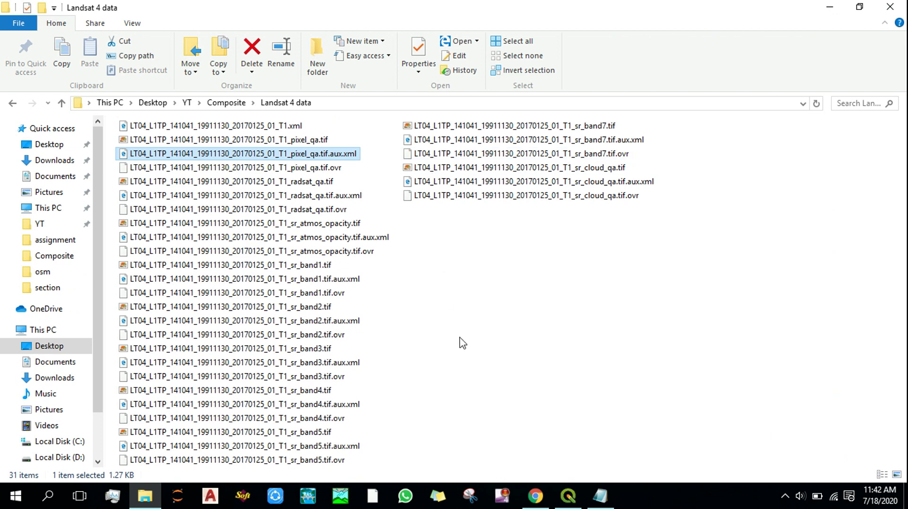
pyautogui.click(829, 6)
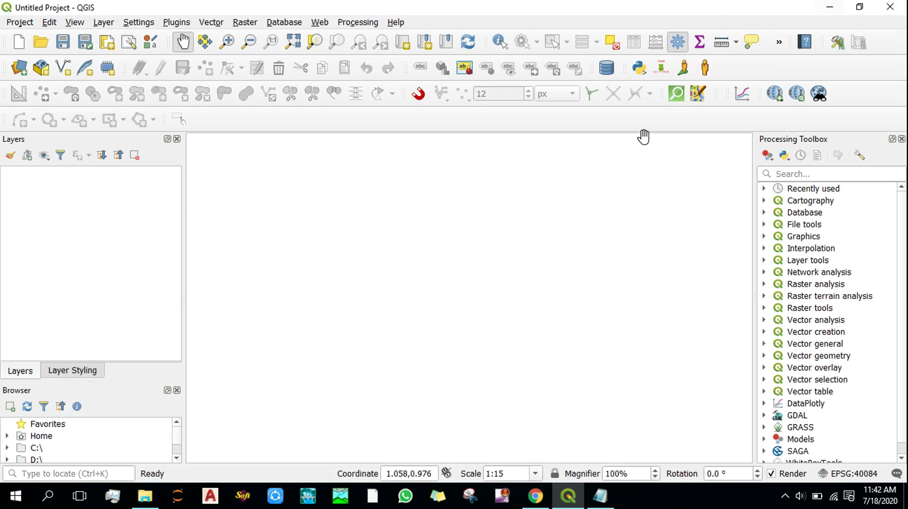
pyautogui.click(534, 494)
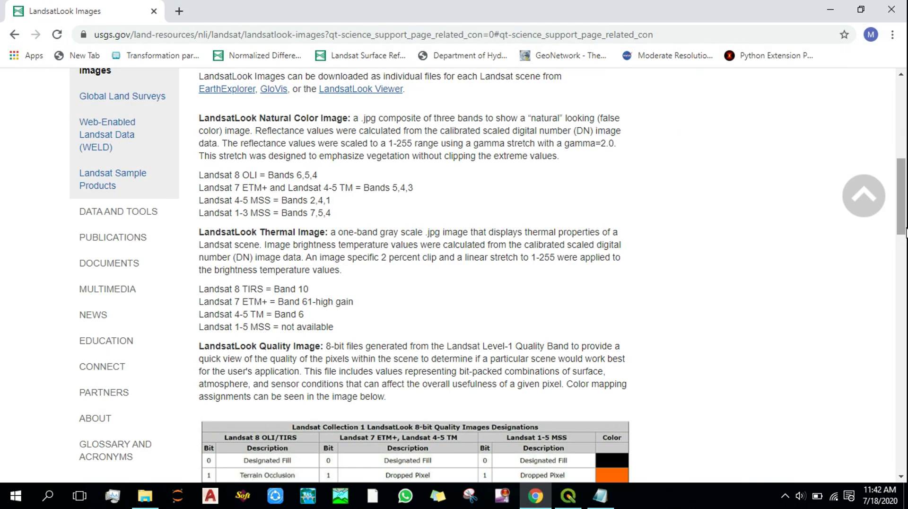
pyautogui.scroll(2, 906, 192)
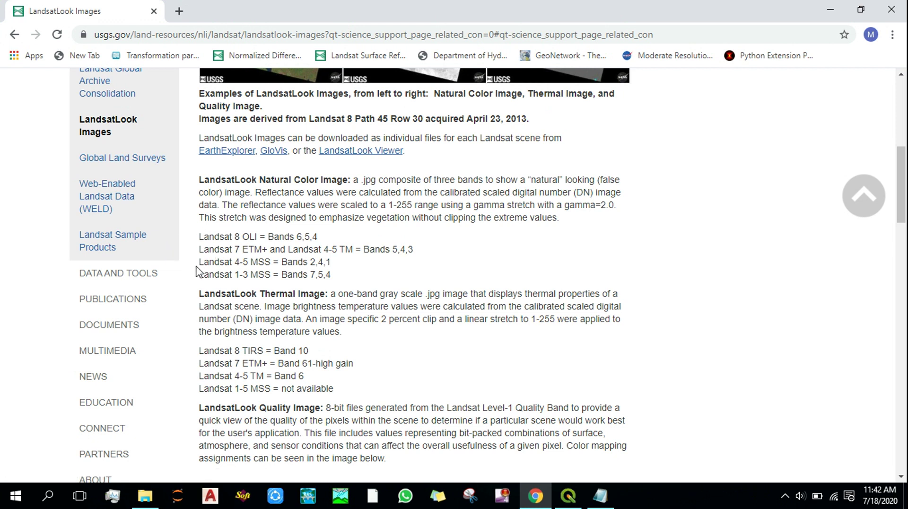
pyautogui.moveTo(199, 261); pyautogui.dragTo(332, 261)
pyautogui.click(331, 261)
pyautogui.moveTo(194, 236); pyautogui.dragTo(232, 237)
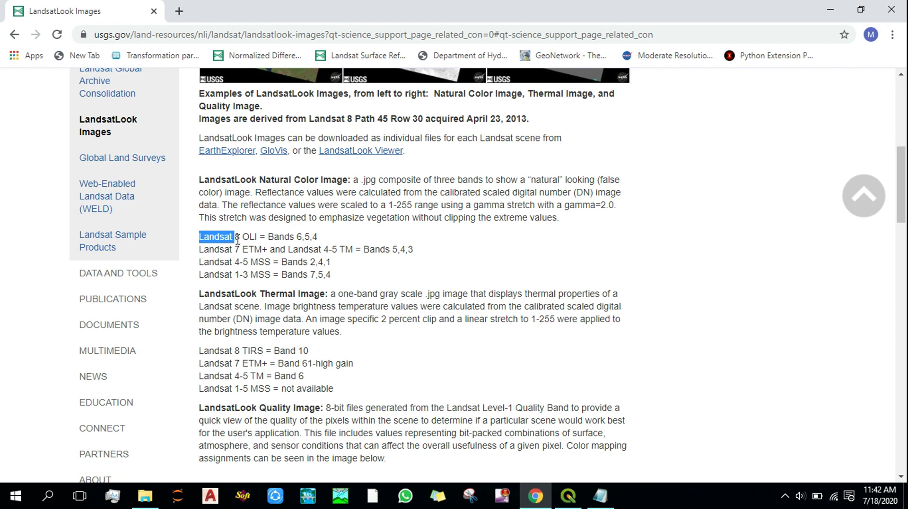
pyautogui.click(268, 237)
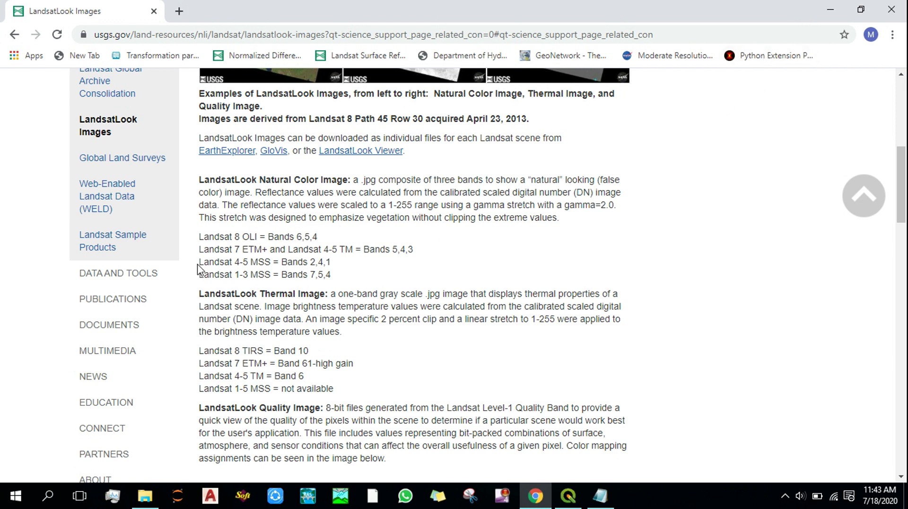
pyautogui.moveTo(197, 263); pyautogui.dragTo(348, 274)
pyautogui.click(279, 268)
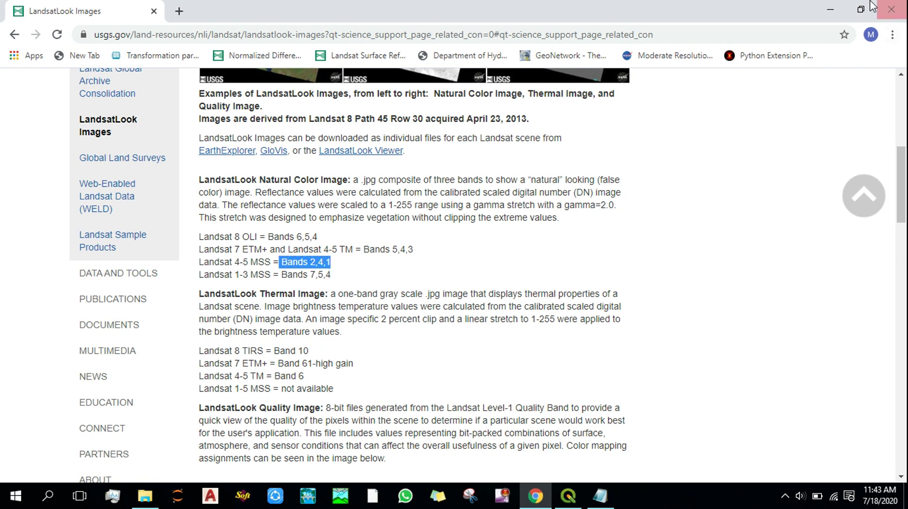
pyautogui.click(830, 10)
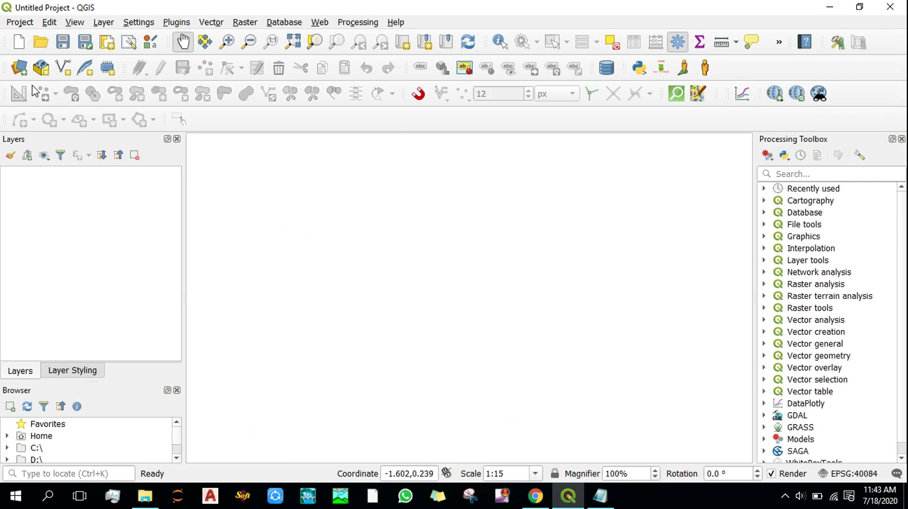
# Add the GeoTIFFs sr_band1, sr_band2 and sr_band4 as raster layers through the Data Source Manager.
pyautogui.click(19, 67)
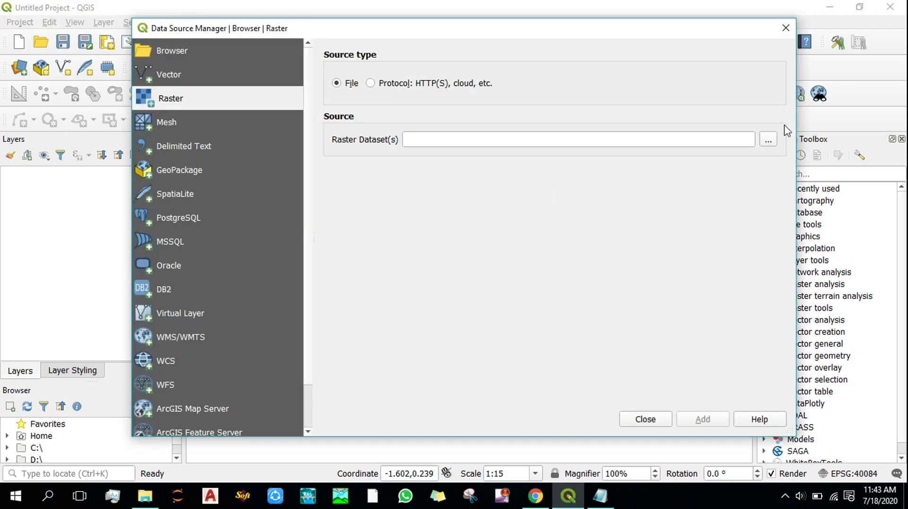
pyautogui.click(768, 139)
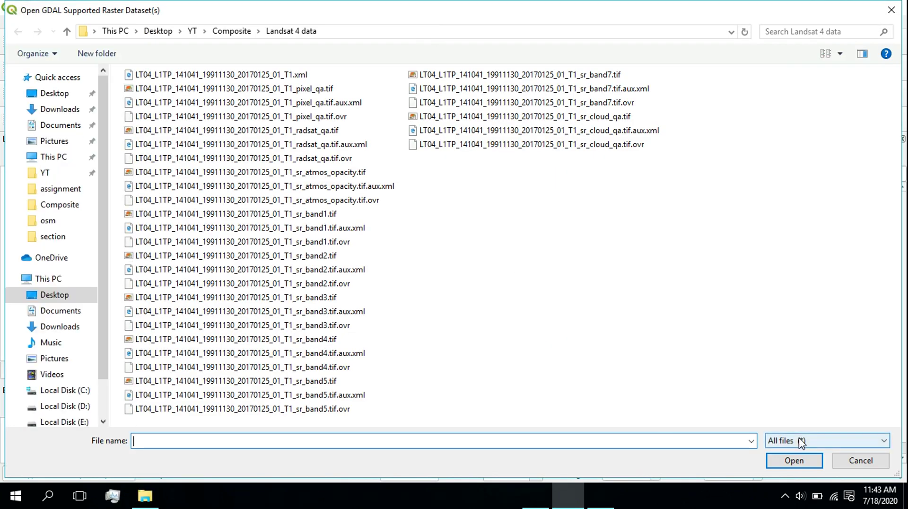
pyautogui.click(800, 440)
pyautogui.scroll(-2, 805, 421)
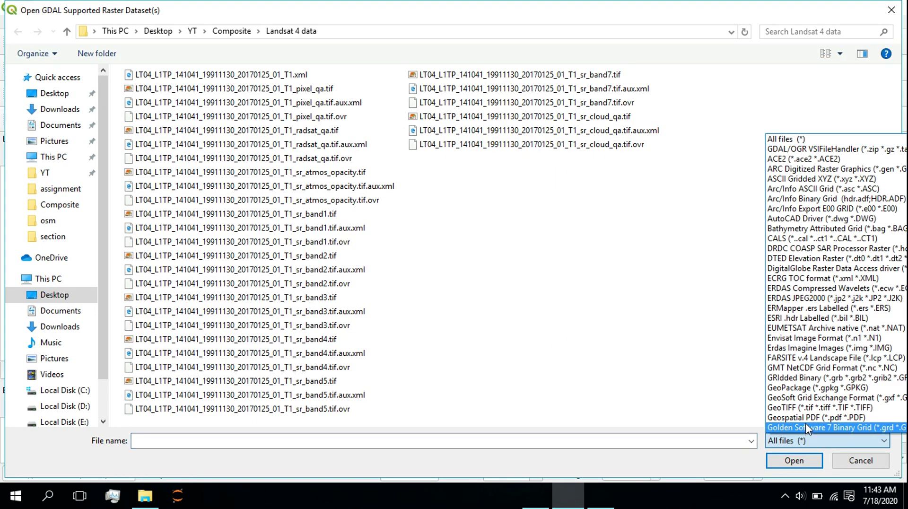
pyautogui.click(805, 421)
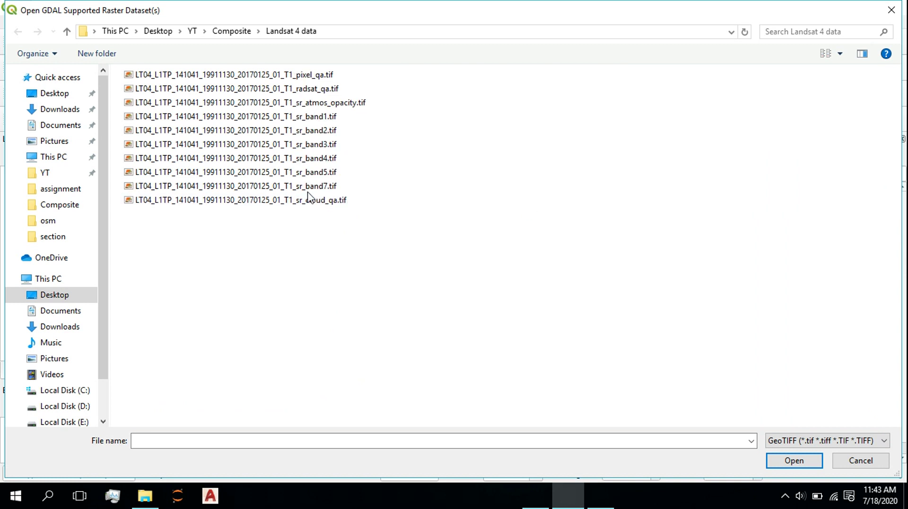
pyautogui.click(326, 130)
pyautogui.keyDown('ctrl'); pyautogui.click(326, 158); pyautogui.keyUp('ctrl')
pyautogui.keyDown('ctrl'); pyautogui.click(332, 119); pyautogui.keyUp('ctrl')
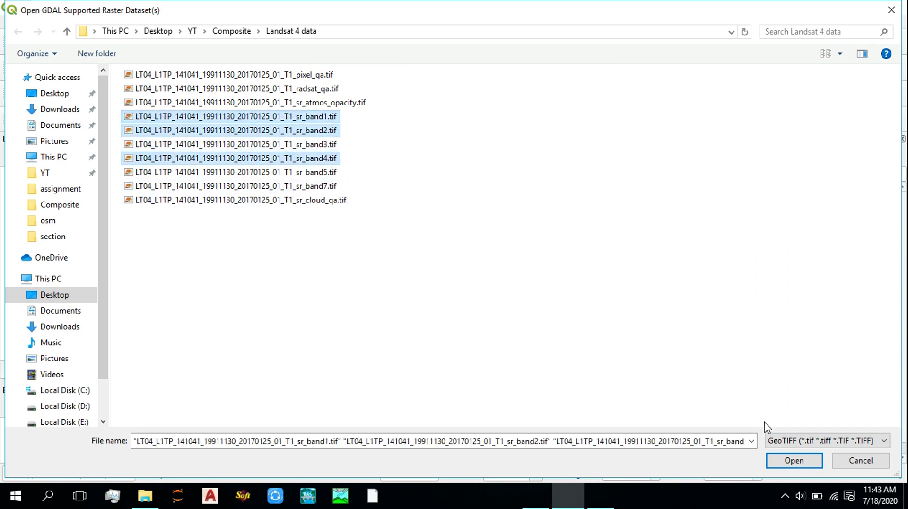
pyautogui.click(794, 460)
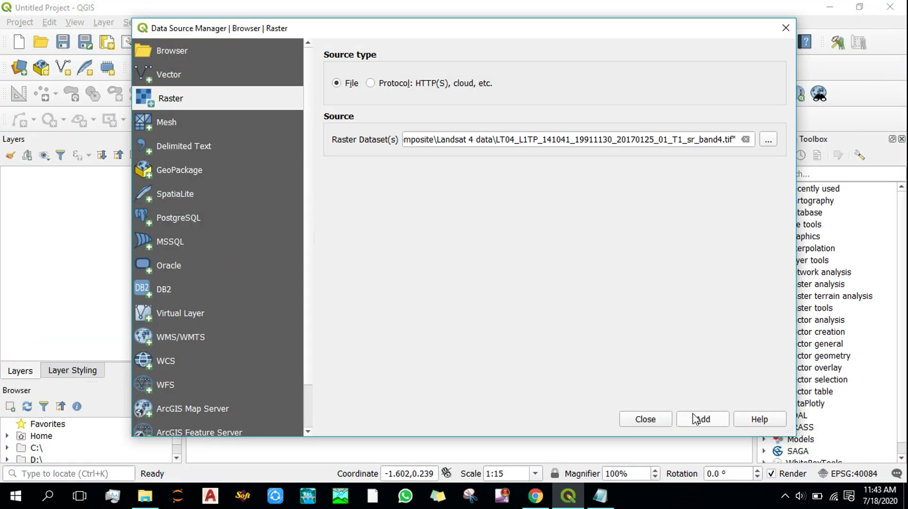
pyautogui.click(702, 419)
pyautogui.click(645, 419)
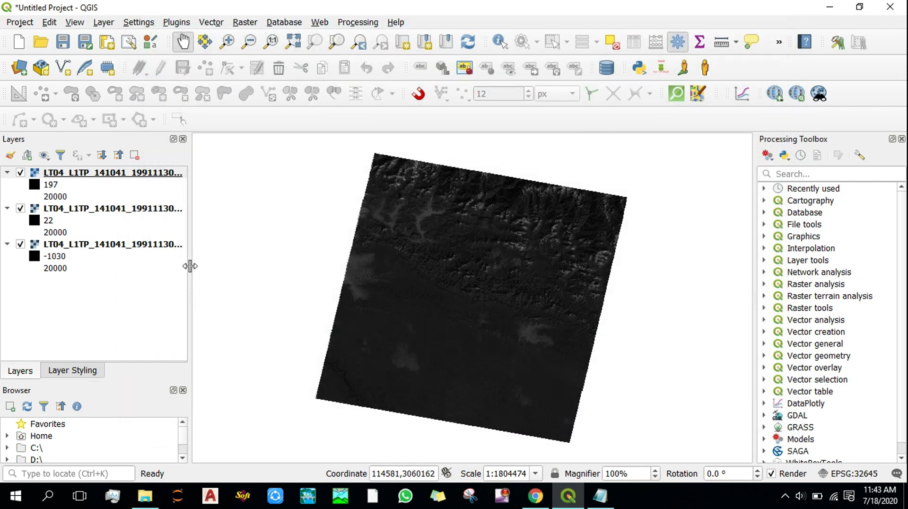
# Widen the Layers panel and shorten the band4 layer's name by deleting its date and product part.
pyautogui.moveTo(189, 266); pyautogui.dragTo(344, 277)
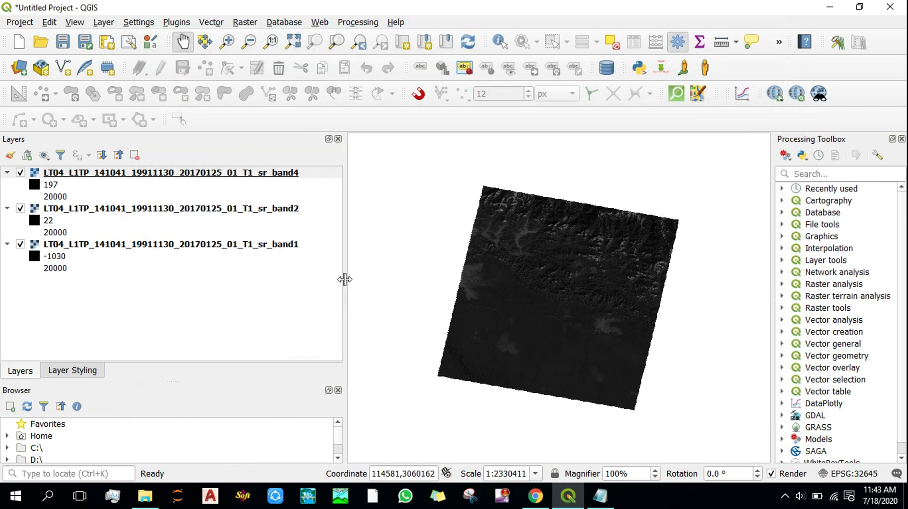
pyautogui.click(266, 180)
pyautogui.rightClick(264, 176)
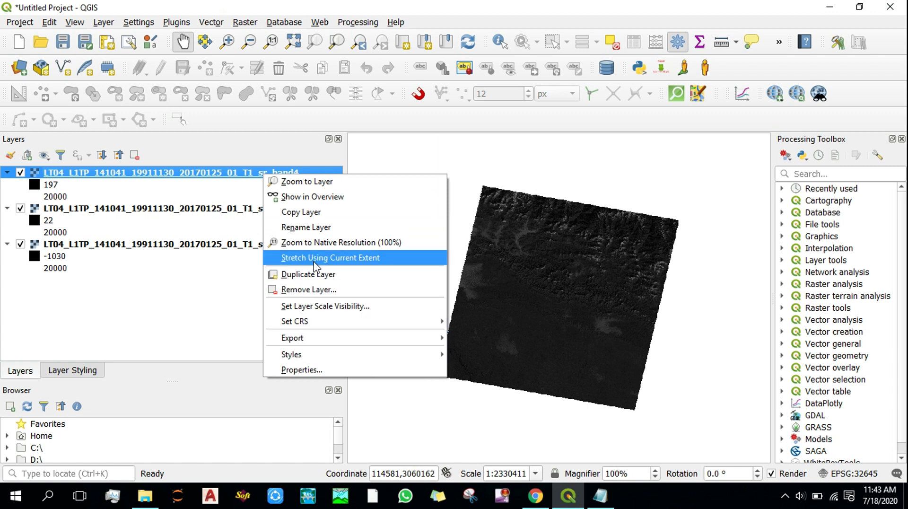
pyautogui.click(315, 229)
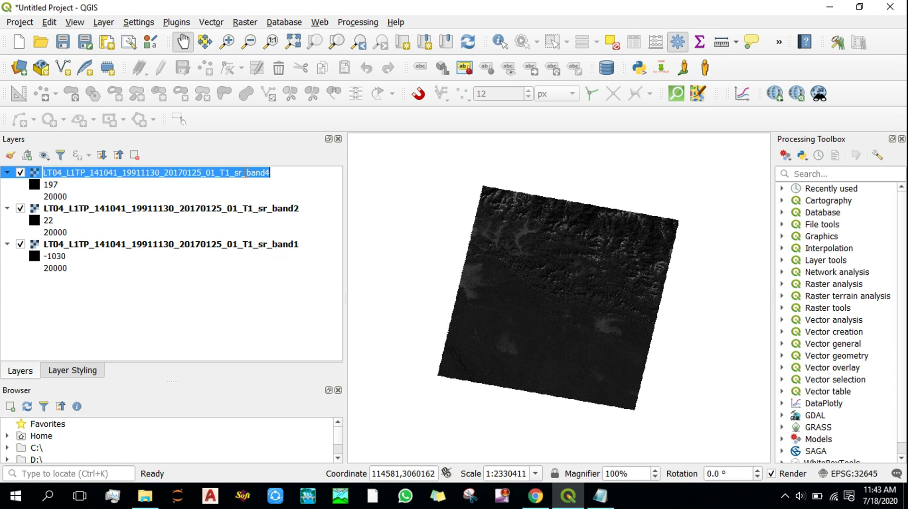
pyautogui.click(246, 172)
pyautogui.press('BackSpace')
pyautogui.press('BackSpace')
pyautogui.press('BackSpace')
pyautogui.press('BackSpace')
pyautogui.press('BackSpace')
pyautogui.press('BackSpace')
pyautogui.press('BackSpace')
pyautogui.press('BackSpace')
pyautogui.press('BackSpace')
pyautogui.press('BackSpace')
pyautogui.press('BackSpace')
pyautogui.press('BackSpace')
pyautogui.press('BackSpace')
pyautogui.press('BackSpace')
pyautogui.press('BackSpace')
pyautogui.press('BackSpace')
pyautogui.press('BackSpace')
pyautogui.press('BackSpace')
pyautogui.press('BackSpace')
pyautogui.press('BackSpace')
pyautogui.press('BackSpace')
pyautogui.press('BackSpace')
pyautogui.press('BackSpace')
pyautogui.press('BackSpace')
pyautogui.press('BackSpace')
pyautogui.press('BackSpace')
pyautogui.press('BackSpace')
pyautogui.press('BackSpace')
pyautogui.press('BackSpace')
pyautogui.press('BackSpace')
pyautogui.press('BackSpace')
pyautogui.press('BackSpace')
pyautogui.press('BackSpace')
pyautogui.press('BackSpace')
pyautogui.press('BackSpace')
pyautogui.press('BackSpace')
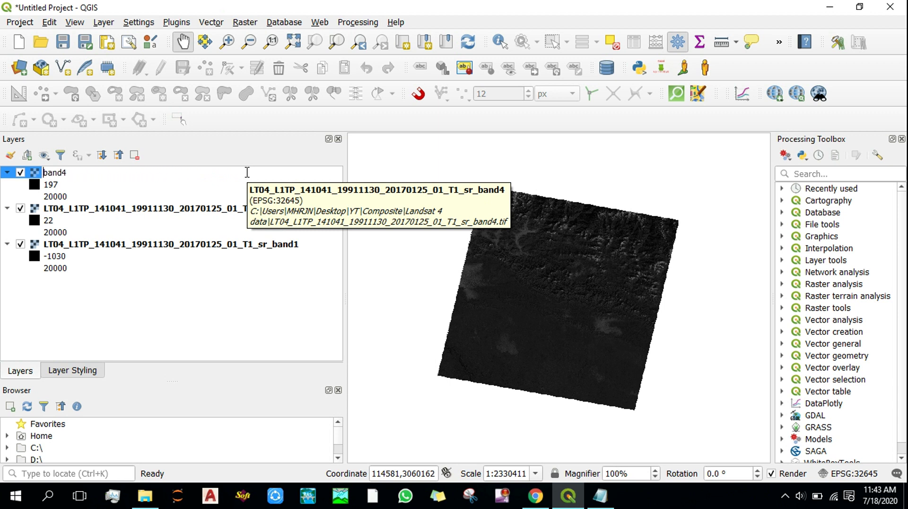
# Rename the band2 layer by removing the long prefix so it reads band2.
pyautogui.rightClick(151, 204)
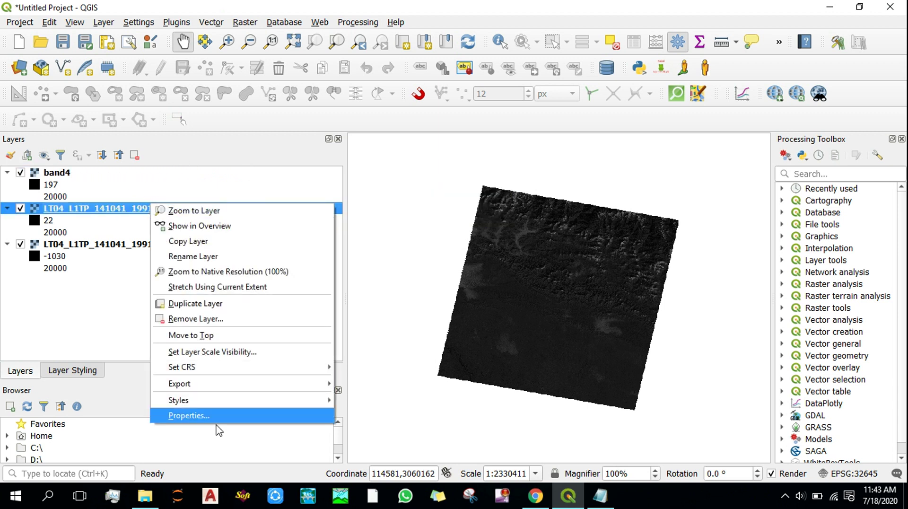
pyautogui.click(196, 259)
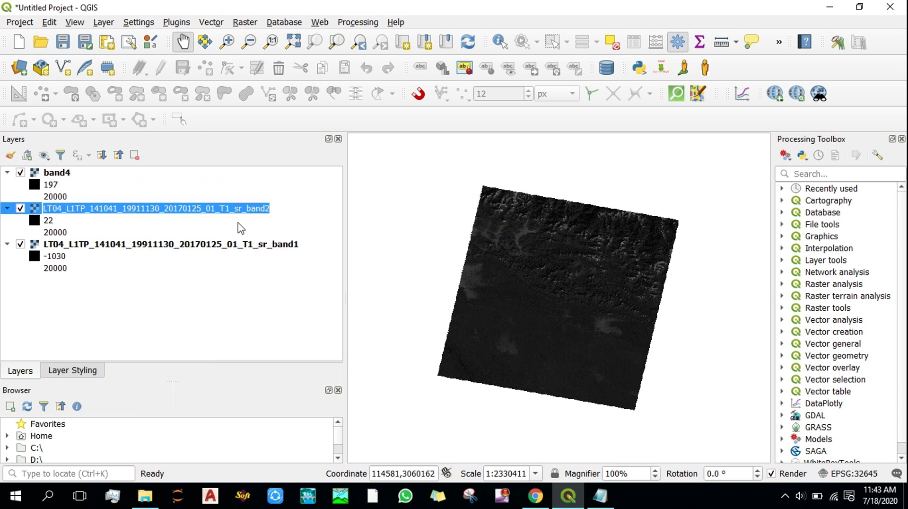
pyautogui.click(246, 209)
pyautogui.moveTo(247, 209); pyautogui.dragTo(3, 213)
pyautogui.press('BackSpace')
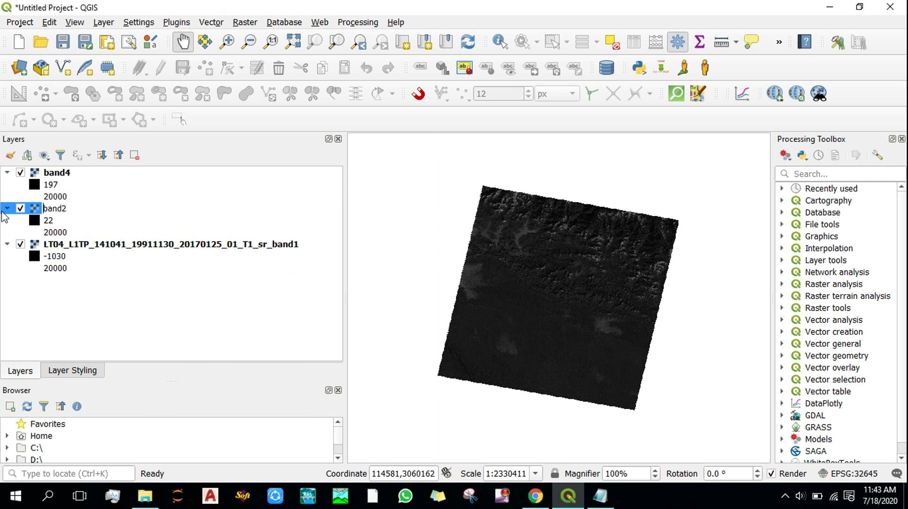
# Rename the long-named band 1 layer to band1, then narrow the Layers panel again.
pyautogui.rightClick(71, 248)
pyautogui.click(172, 303)
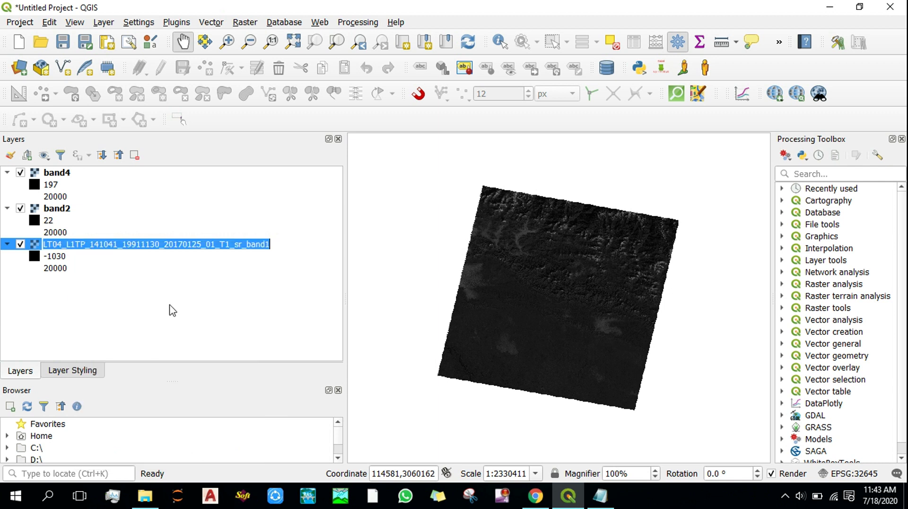
pyautogui.moveTo(247, 246); pyautogui.dragTo(36, 232)
pyautogui.press('BackSpace')
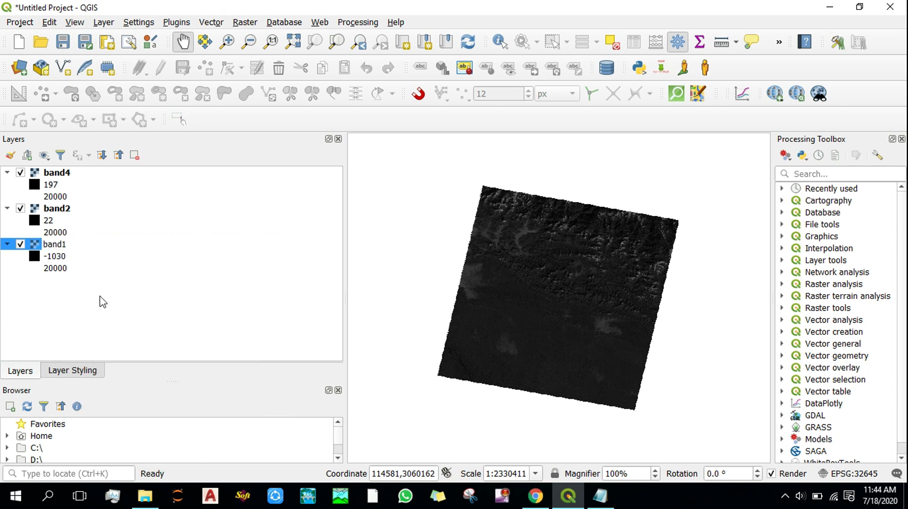
pyautogui.press('Return')
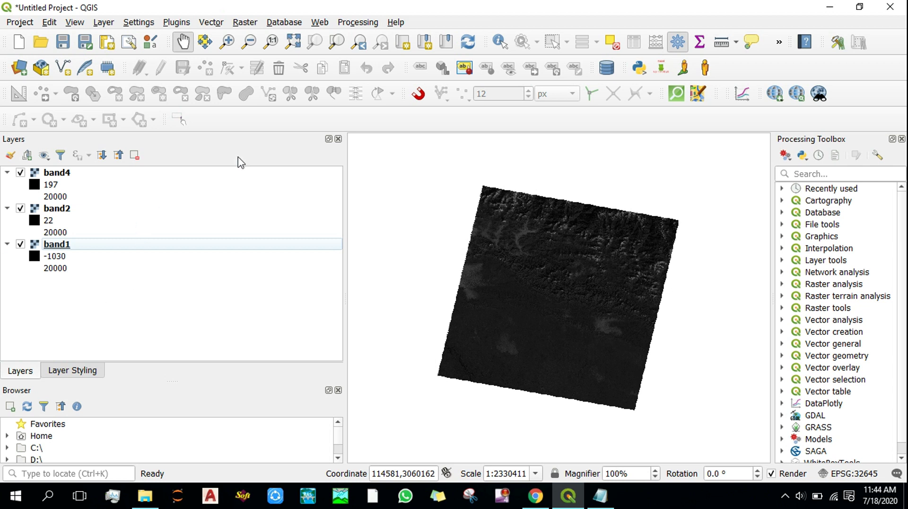
pyautogui.moveTo(345, 267); pyautogui.dragTo(112, 248)
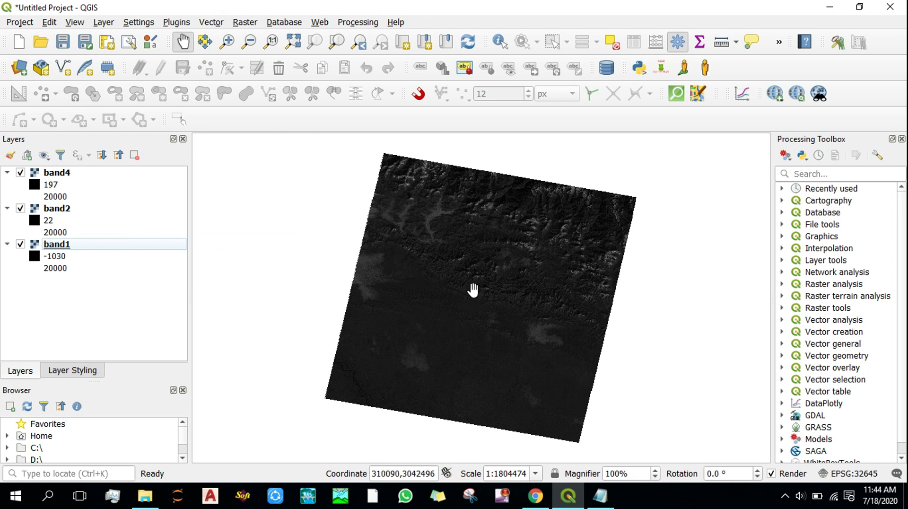
# Run Build Virtual Raster on band1, band2 and band4 at highest resolution, with each input in its own band.
pyautogui.click(246, 24)
pyautogui.moveTo(318, 117)
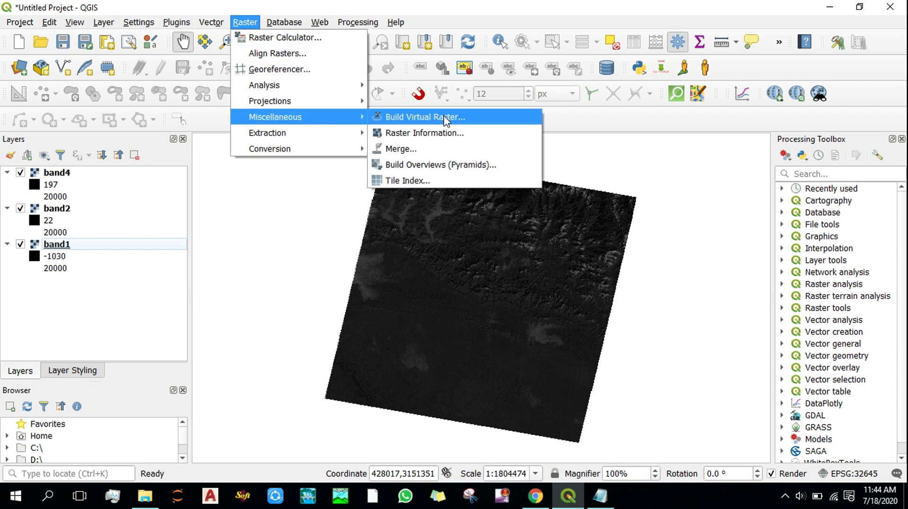
pyautogui.click(446, 119)
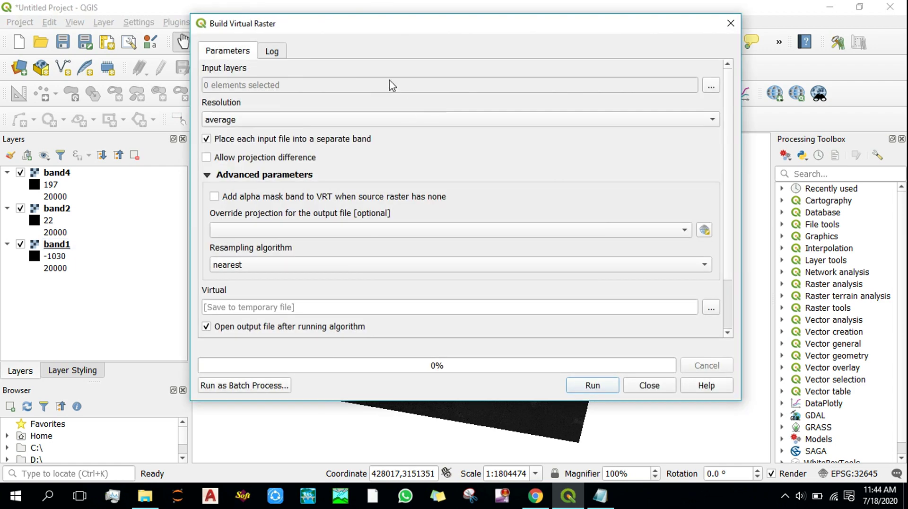
pyautogui.click(711, 86)
pyautogui.click(295, 140)
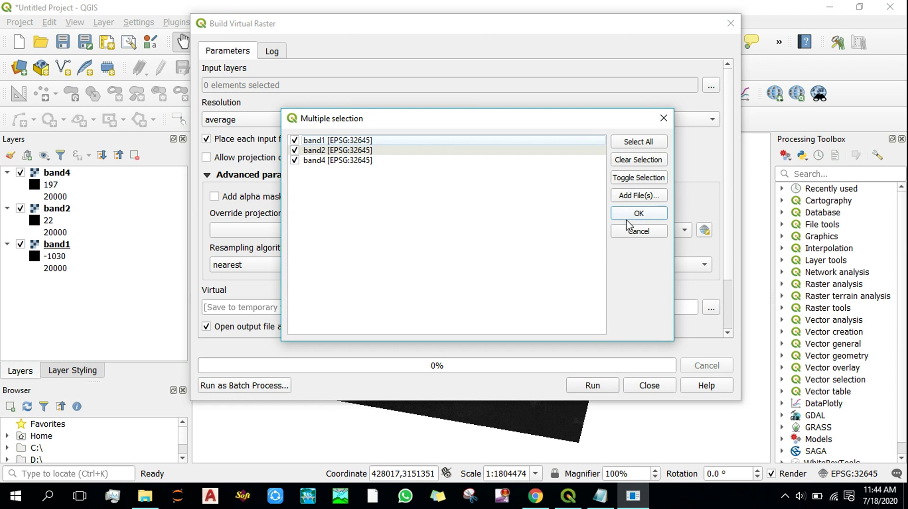
pyautogui.click(639, 214)
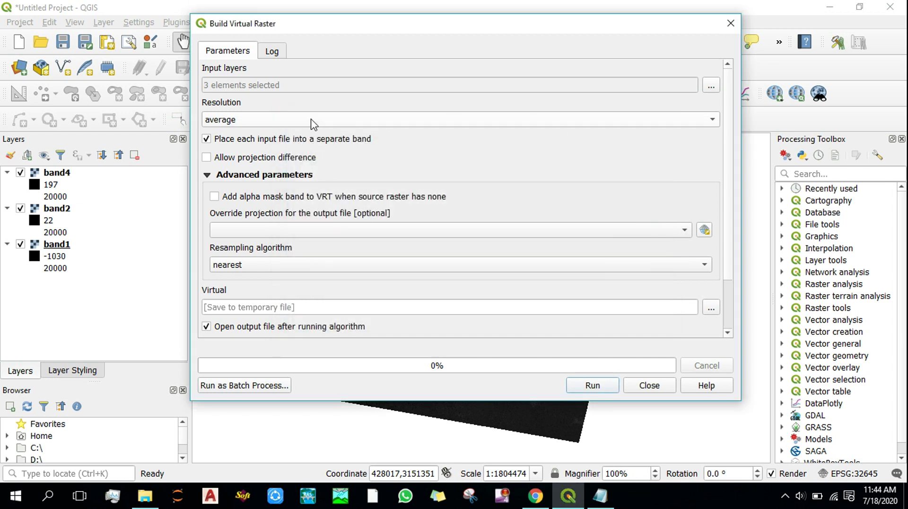
pyautogui.click(314, 121)
pyautogui.click(307, 137)
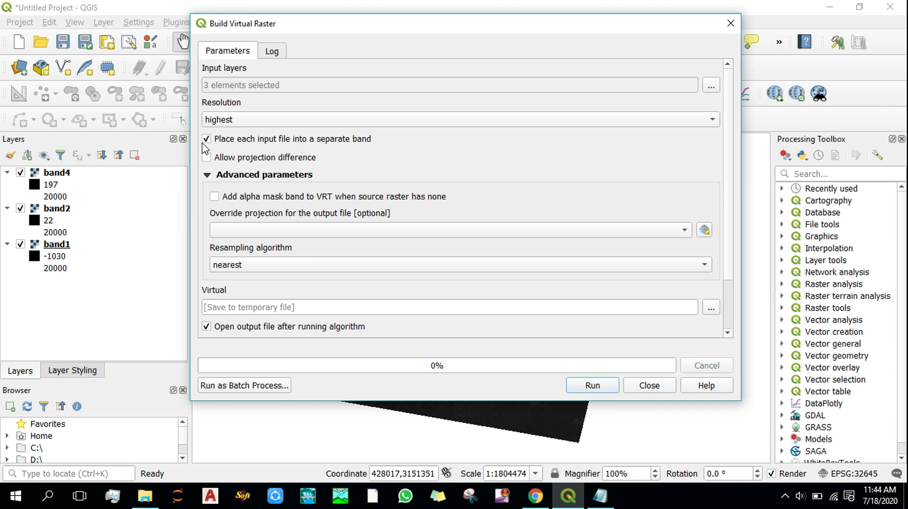
pyautogui.scroll(-1, 728, 220)
pyautogui.scroll(-2, 728, 219)
pyautogui.click(601, 386)
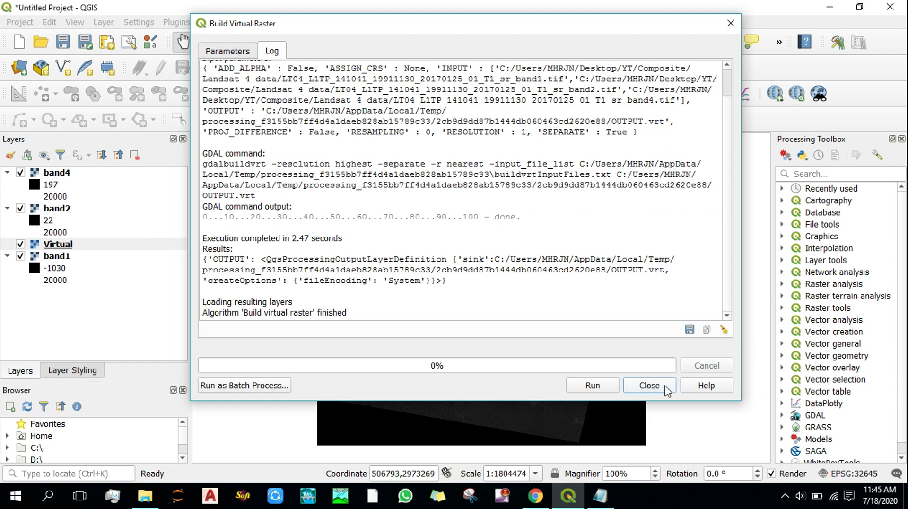
# Move the Virtual layer to the top and hide band4, band2 and band1.
pyautogui.click(665, 387)
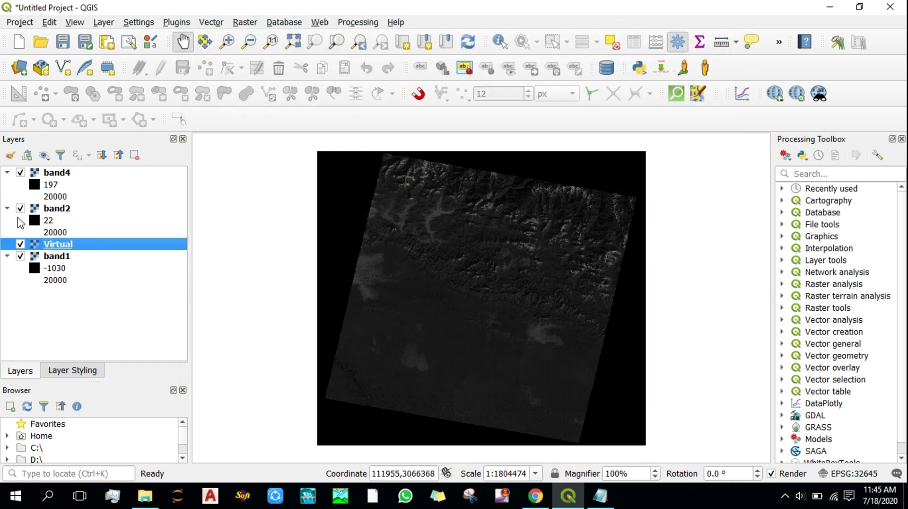
pyautogui.moveTo(35, 244); pyautogui.dragTo(60, 174)
pyautogui.click(20, 184)
pyautogui.click(20, 220)
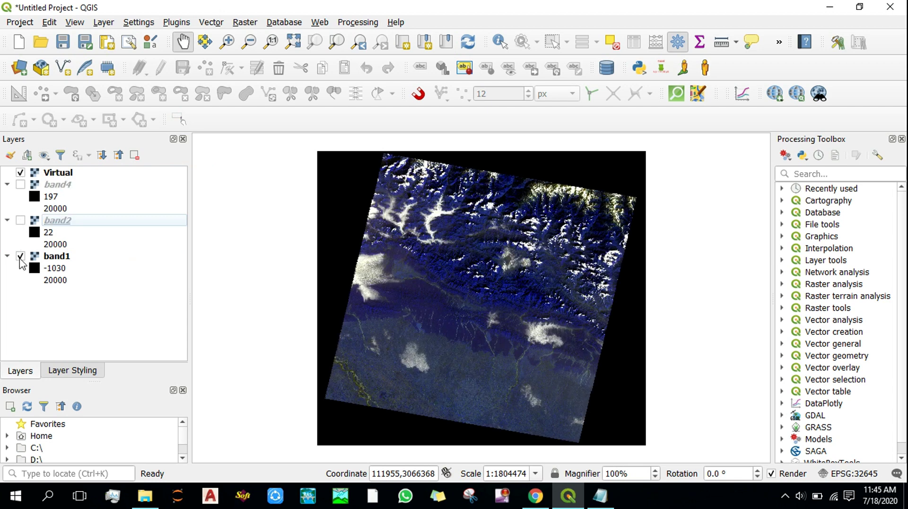
pyautogui.click(20, 256)
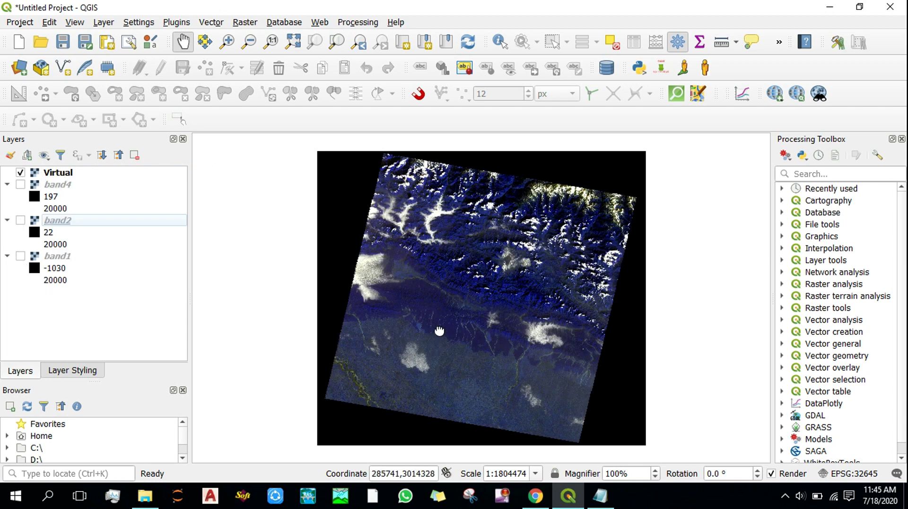
pyautogui.moveTo(438, 325); pyautogui.dragTo(415, 319)
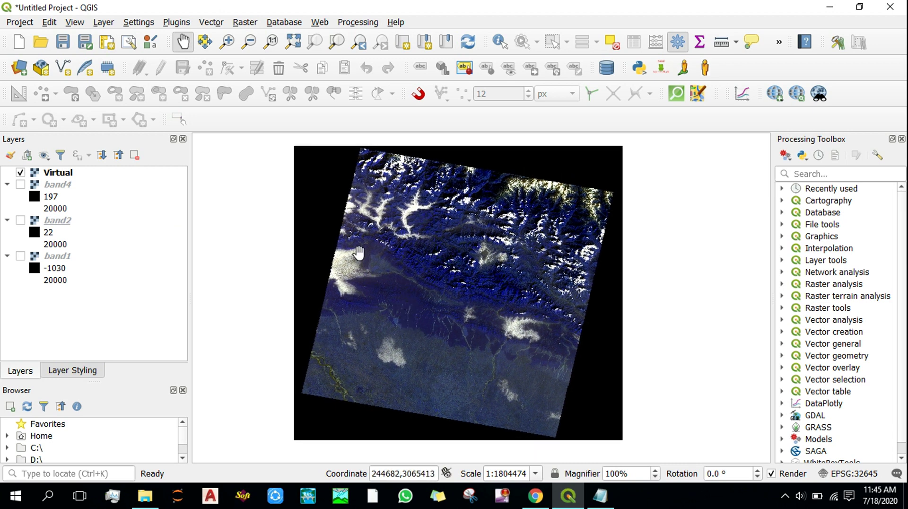
pyautogui.rightClick(68, 178)
pyautogui.click(101, 369)
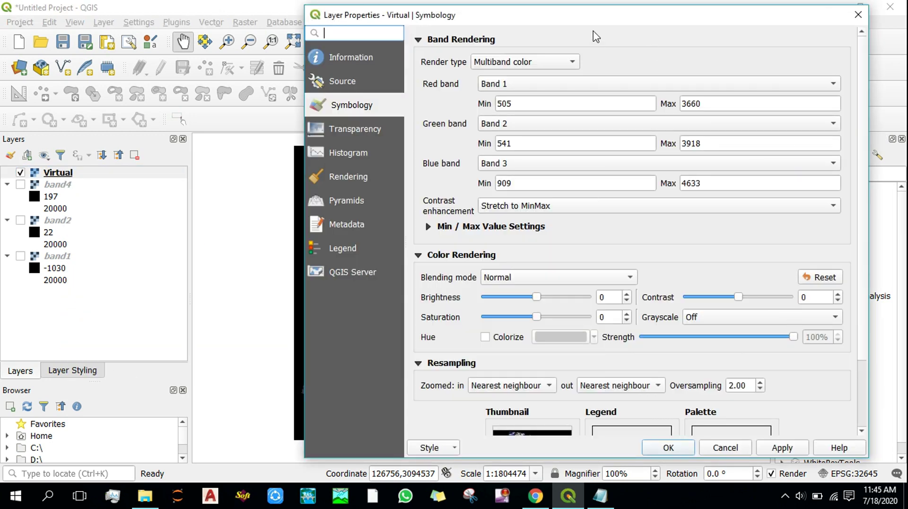
pyautogui.moveTo(568, 21); pyautogui.dragTo(559, 17)
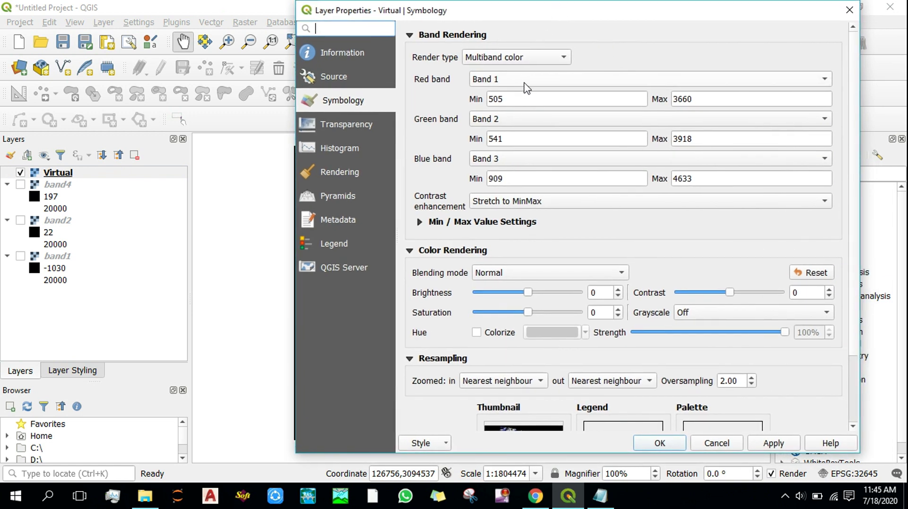
pyautogui.click(530, 83)
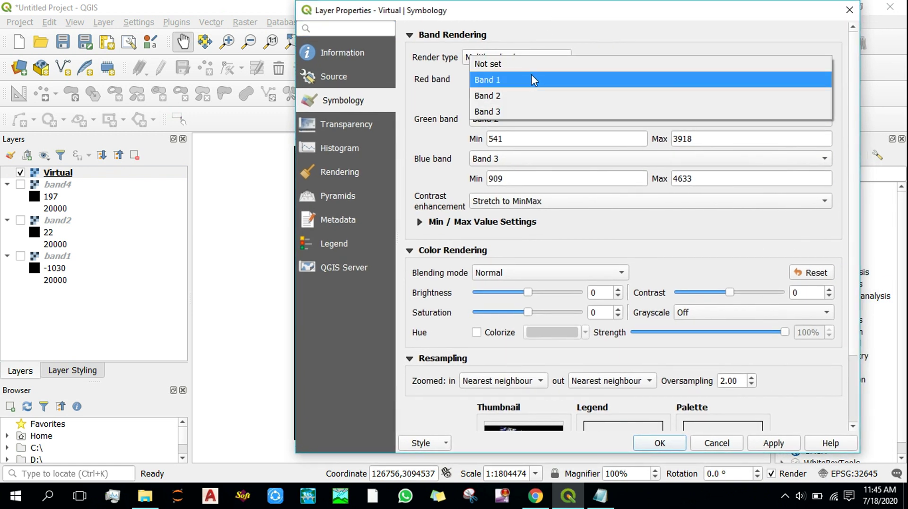
pyautogui.click(451, 96)
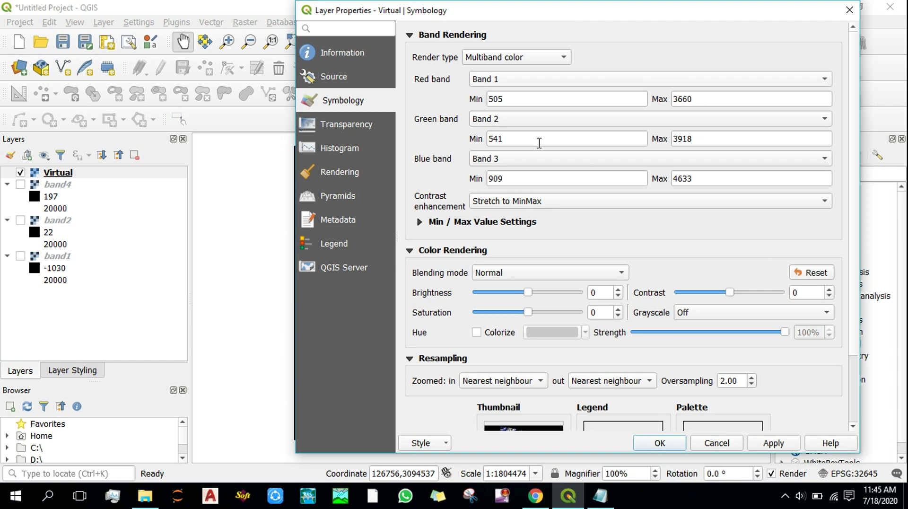
pyautogui.click(495, 81)
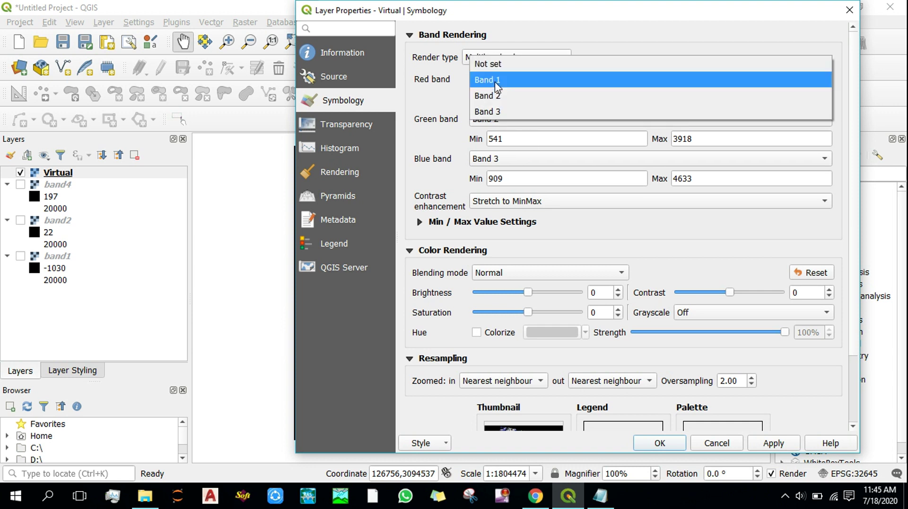
pyautogui.click(458, 94)
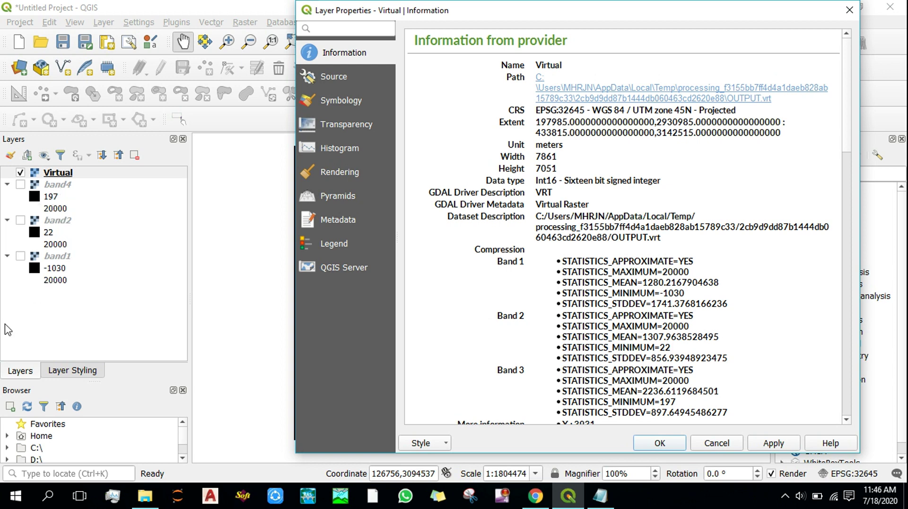
pyautogui.click(710, 444)
# Open Raster > Miscellaneous > Build Virtual Raster and its input-layer selection list.
pyautogui.click(282, 23)
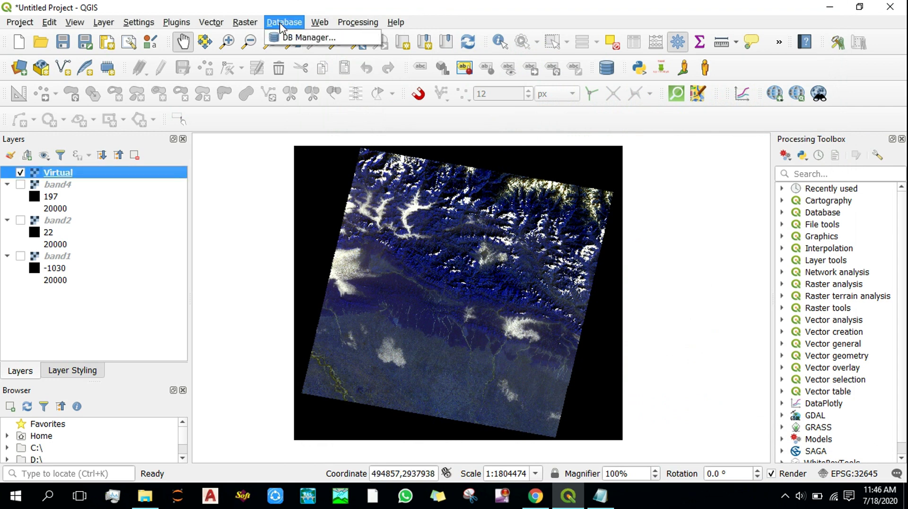
pyautogui.moveTo(244, 19)
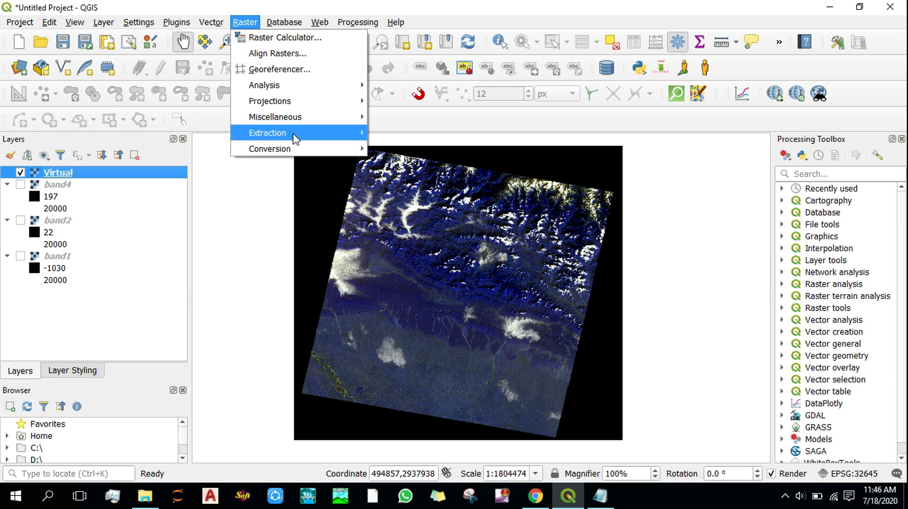
pyautogui.moveTo(333, 122)
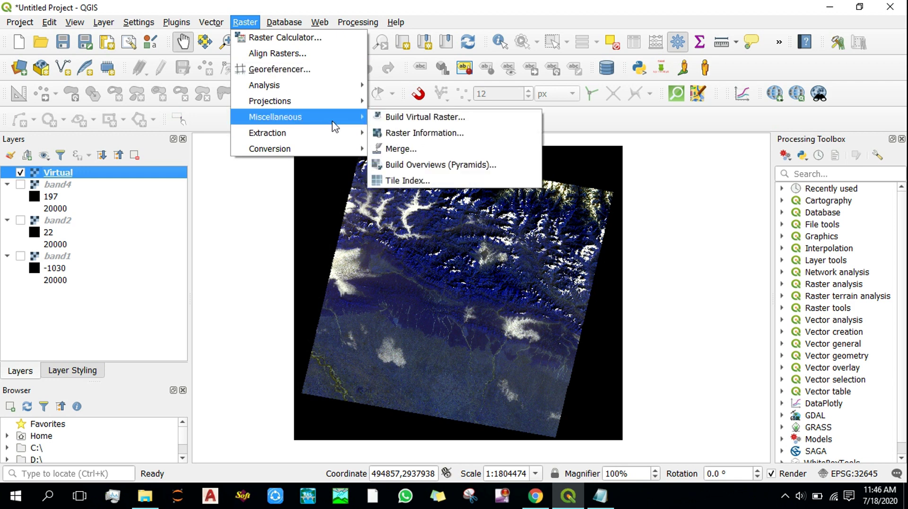
pyautogui.click(422, 118)
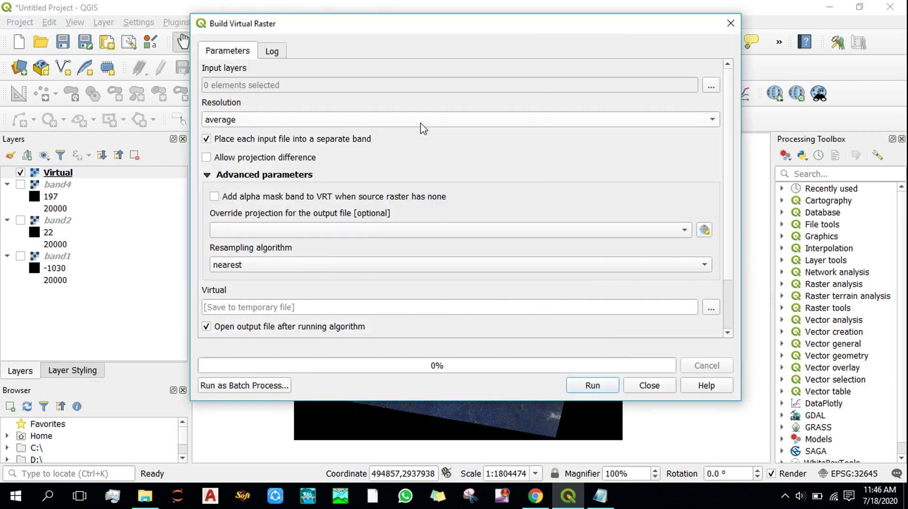
pyautogui.click(710, 85)
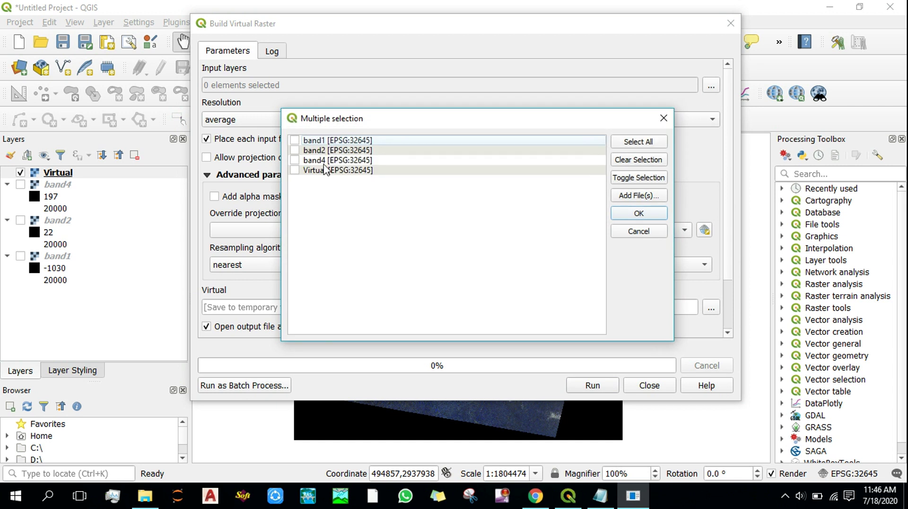
# Review the candidate input layers band1, band2 and band4 without ticking any.
pyautogui.click(322, 163)
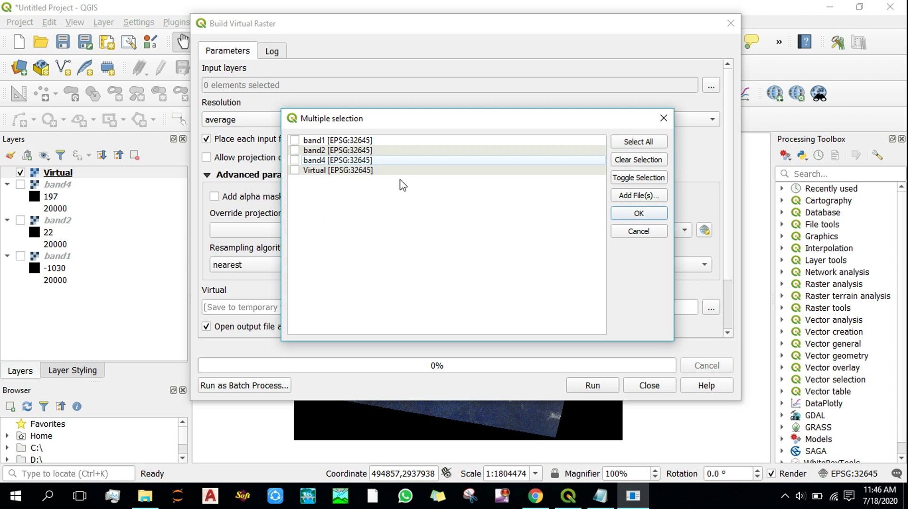
pyautogui.moveTo(339, 118); pyautogui.dragTo(246, 93)
pyautogui.click(240, 118)
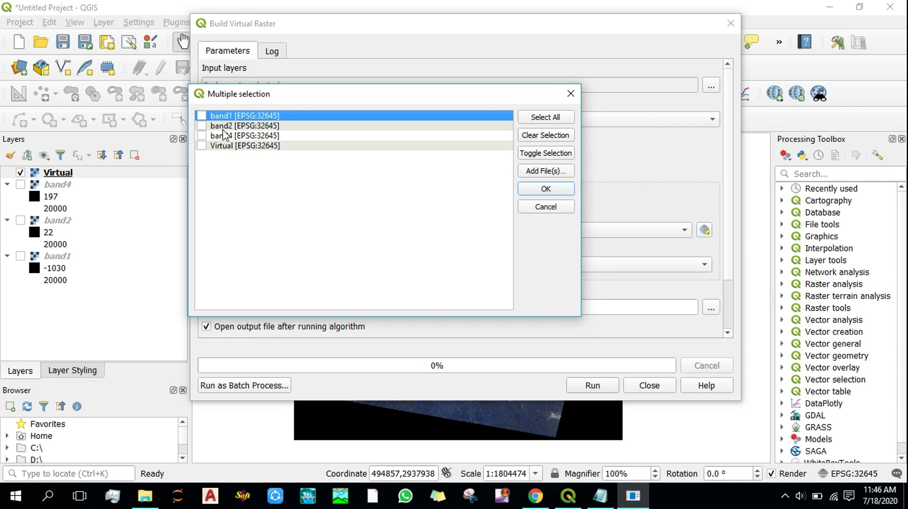
pyautogui.click(239, 126)
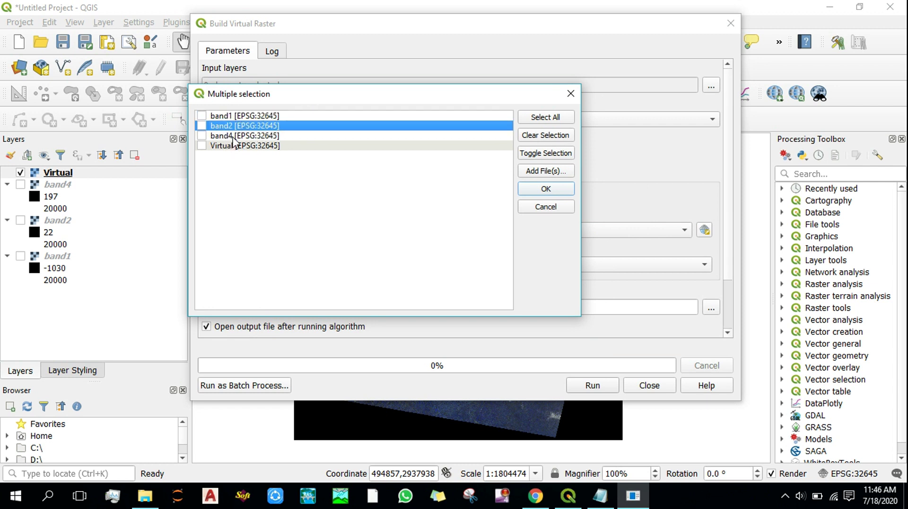
pyautogui.click(237, 136)
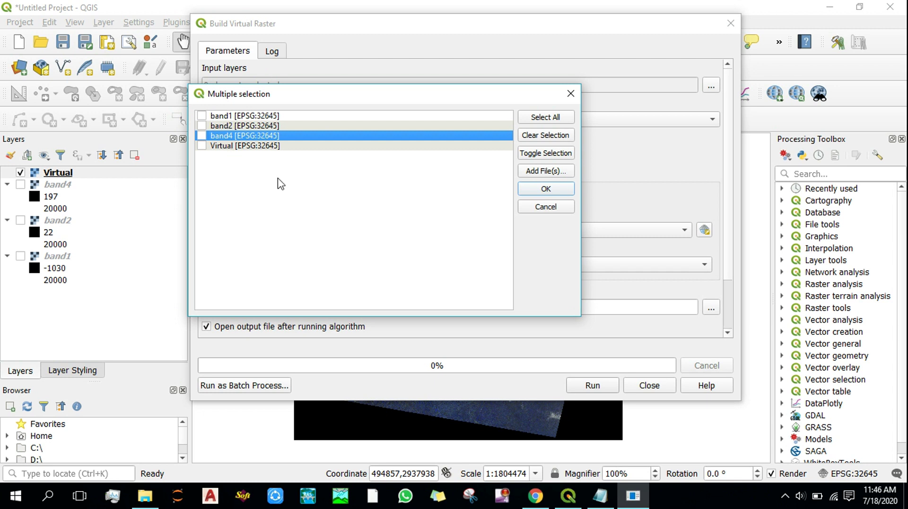
pyautogui.click(246, 119)
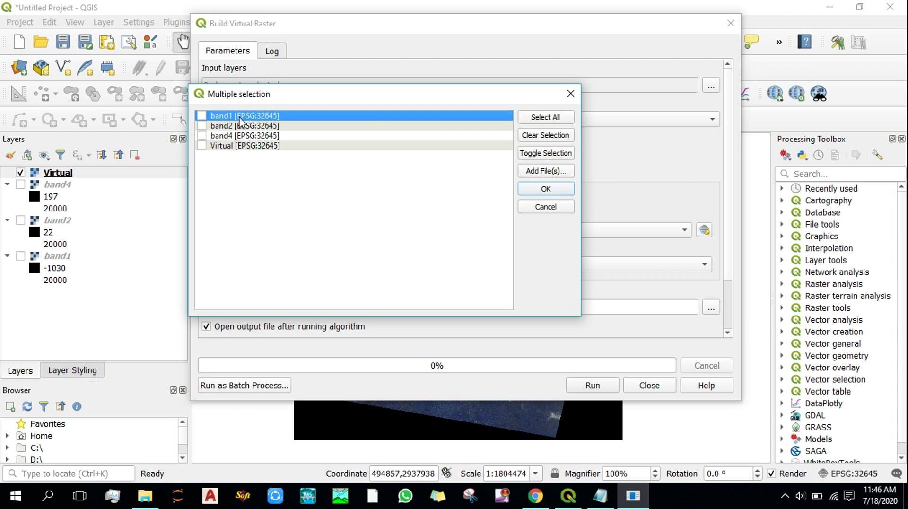
pyautogui.click(234, 128)
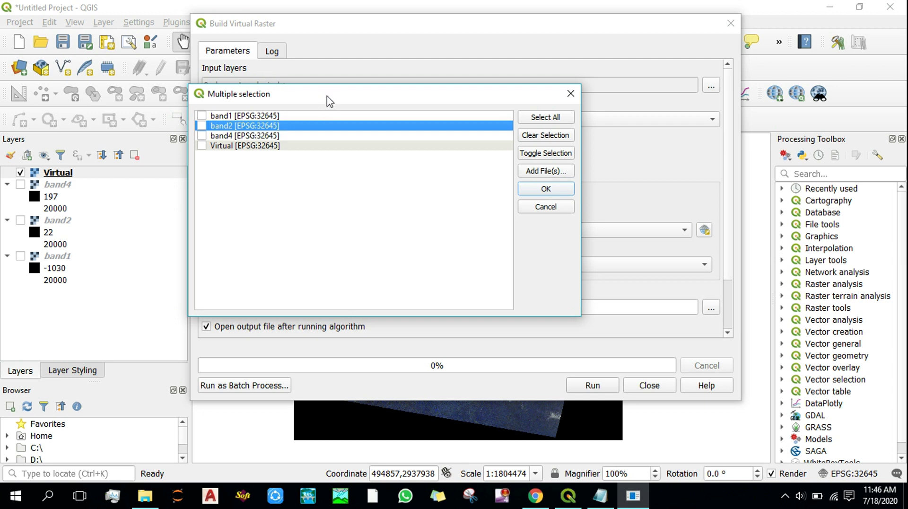
pyautogui.click(221, 138)
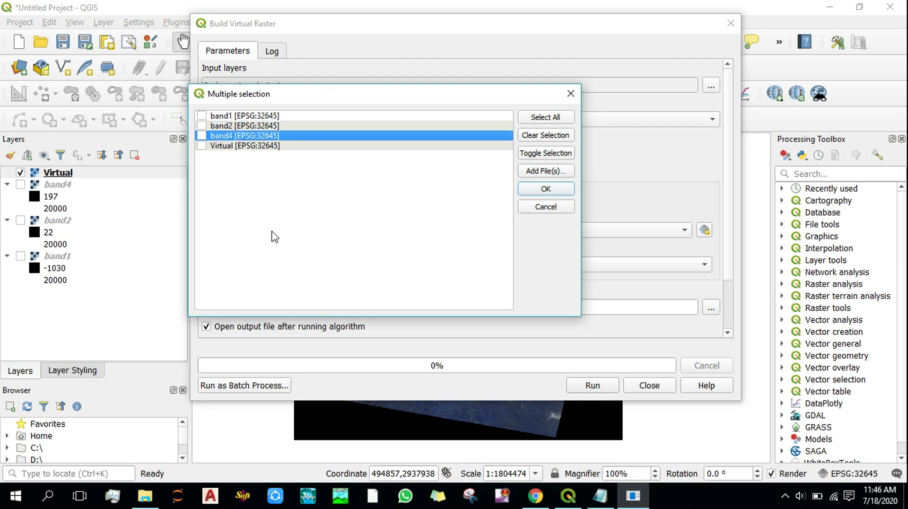
# Cancel Build Virtual Raster, open the Virtual layer's Symbology properties, then switch to Chrome.
pyautogui.click(547, 207)
pyautogui.click(643, 386)
pyautogui.click(68, 175)
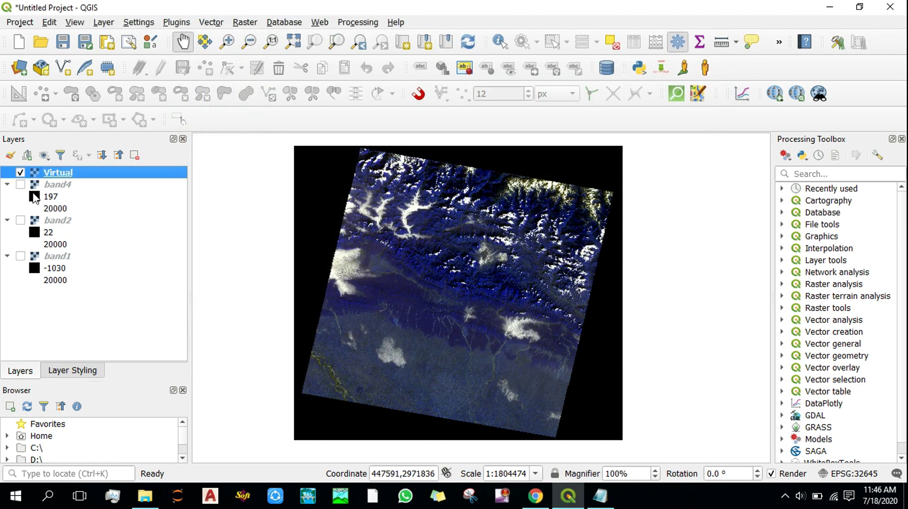
pyautogui.rightClick(68, 175)
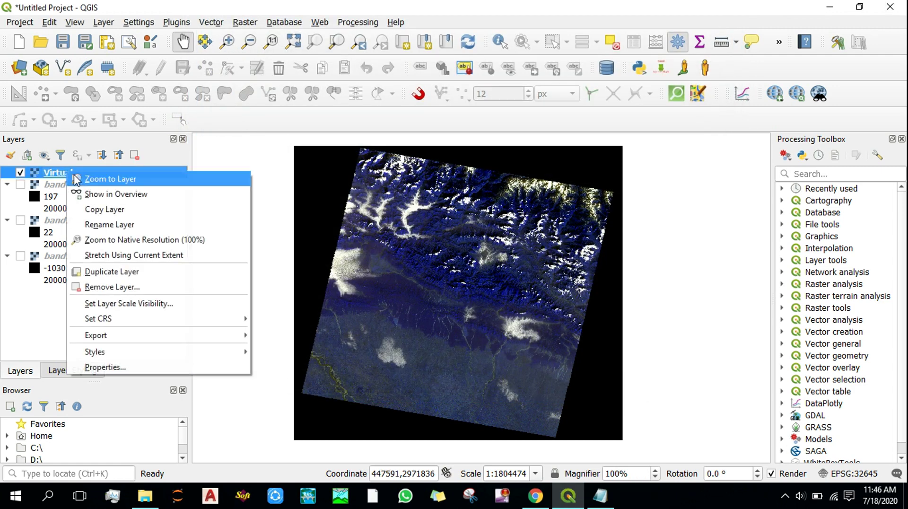
pyautogui.click(137, 361)
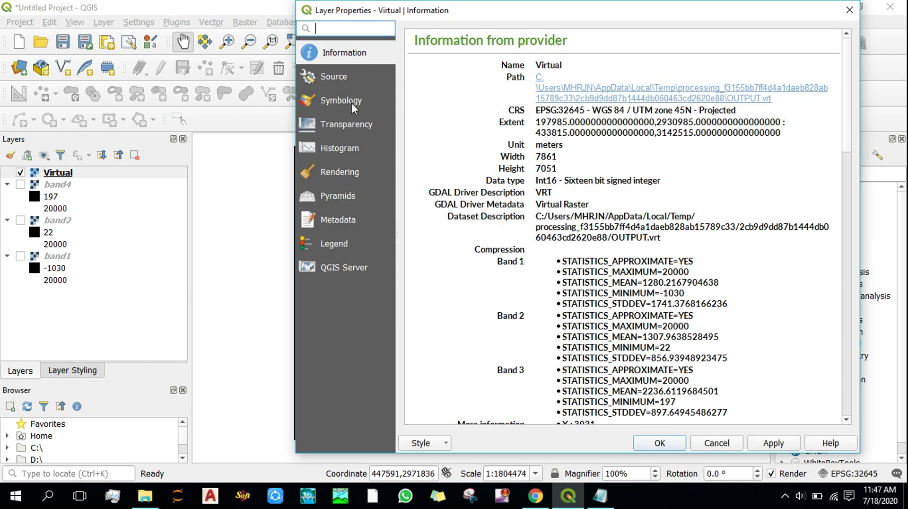
pyautogui.click(351, 103)
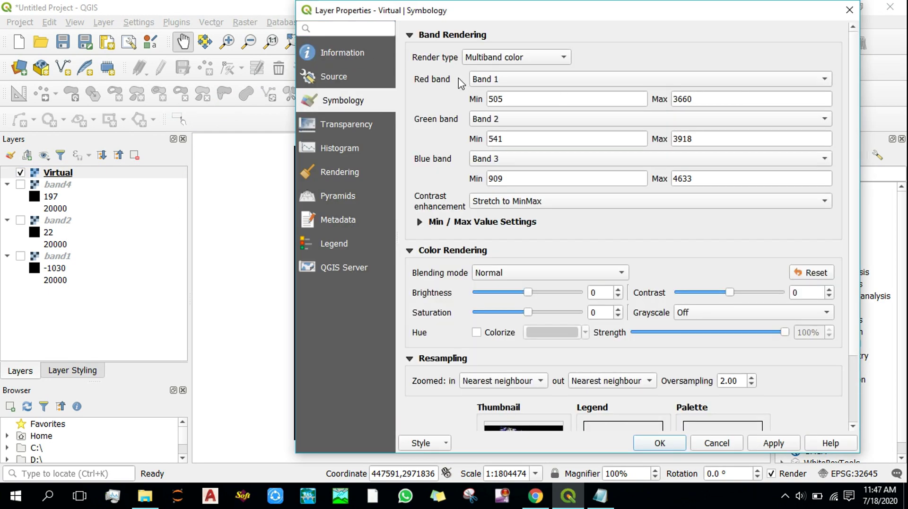
pyautogui.click(536, 496)
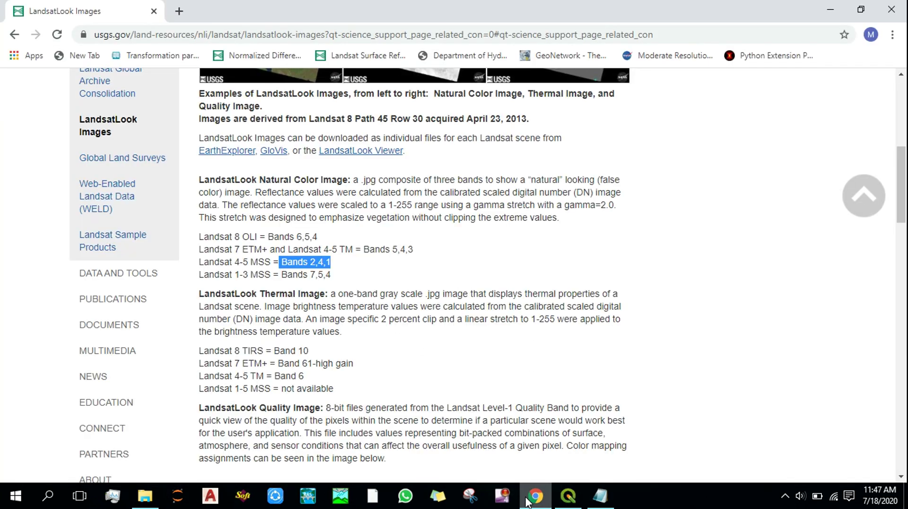
# Check the LandsatLook page's Landsat 4-5 MSS natural-colour order: Bands 2,4,1.
pyautogui.click(327, 287)
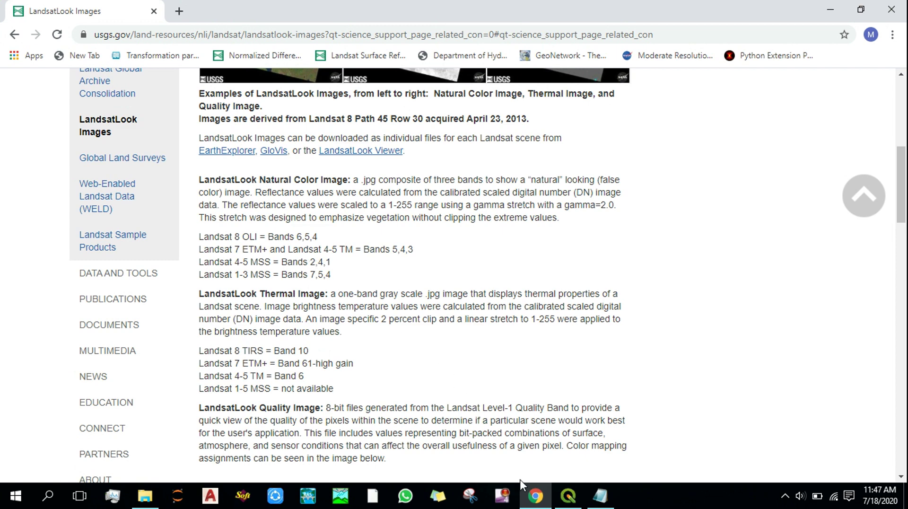
pyautogui.click(568, 496)
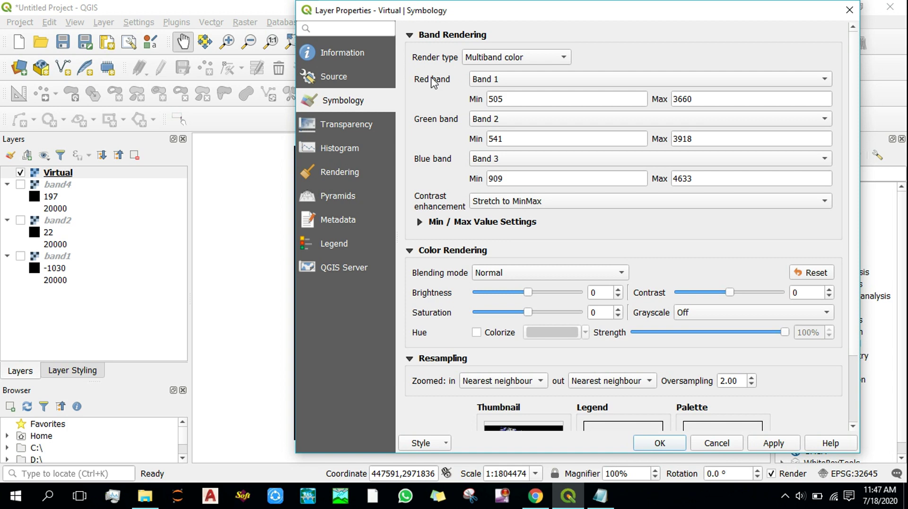
pyautogui.click(535, 496)
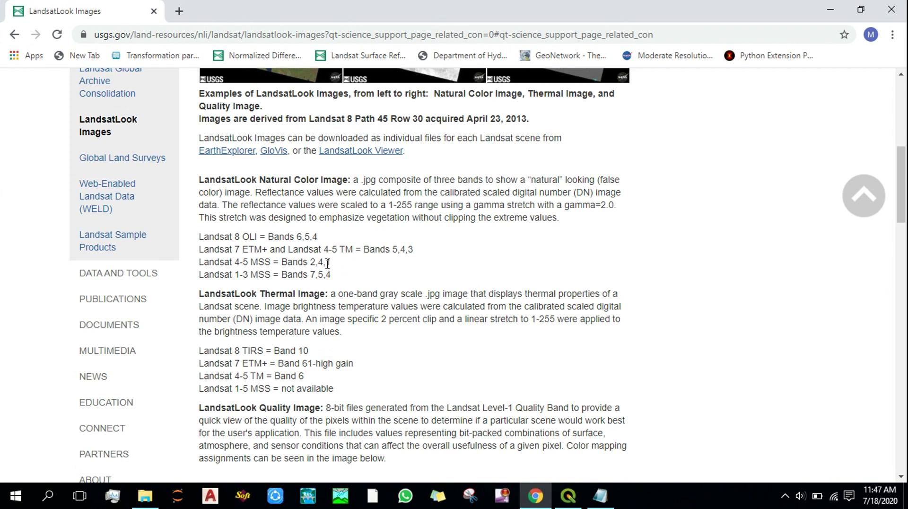
pyautogui.moveTo(327, 263); pyautogui.dragTo(339, 267)
pyautogui.click(317, 264)
# Set the Virtual layer's red, green and blue bands to Band 2, Band 3 and Band 1, and apply.
pyautogui.click(568, 495)
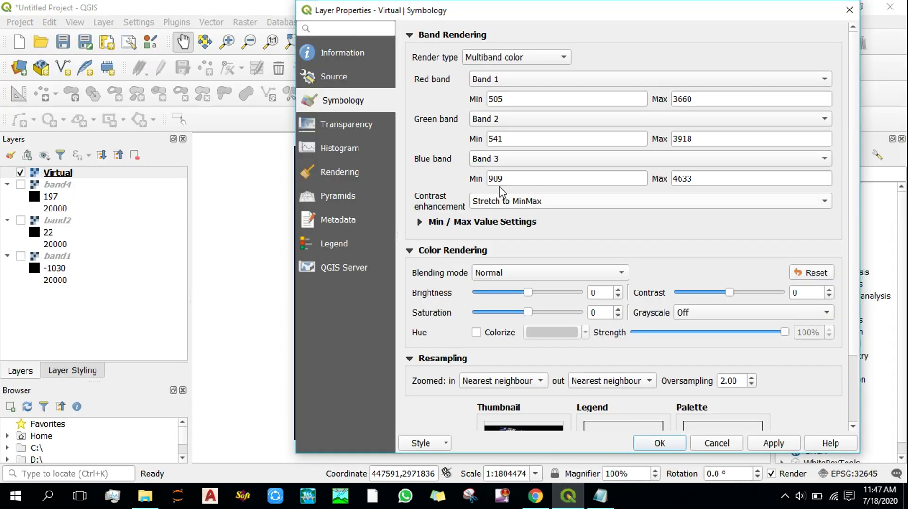
pyautogui.click(507, 80)
pyautogui.click(509, 93)
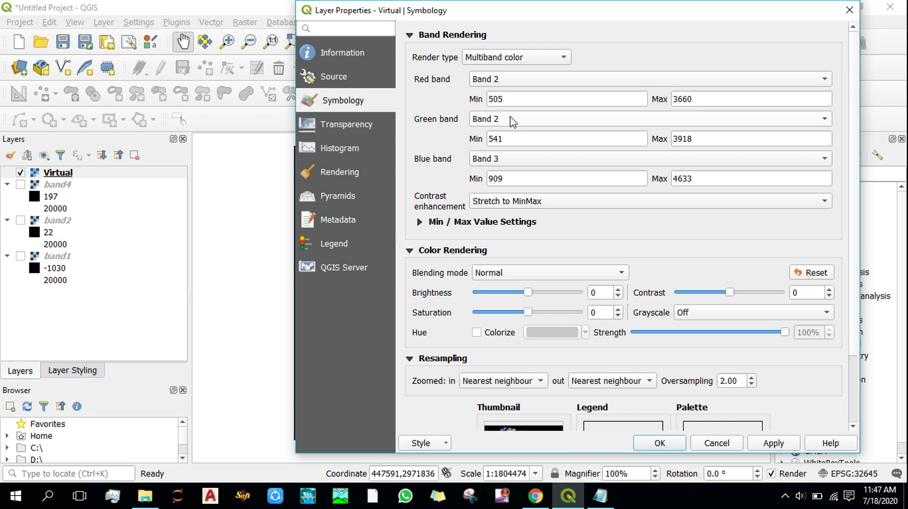
pyautogui.click(512, 121)
pyautogui.click(503, 136)
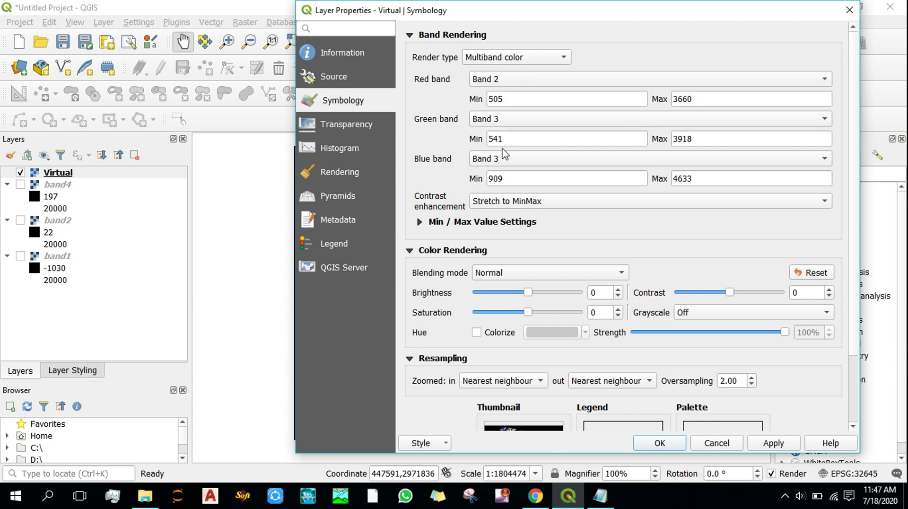
pyautogui.click(501, 159)
pyautogui.click(489, 127)
pyautogui.click(770, 442)
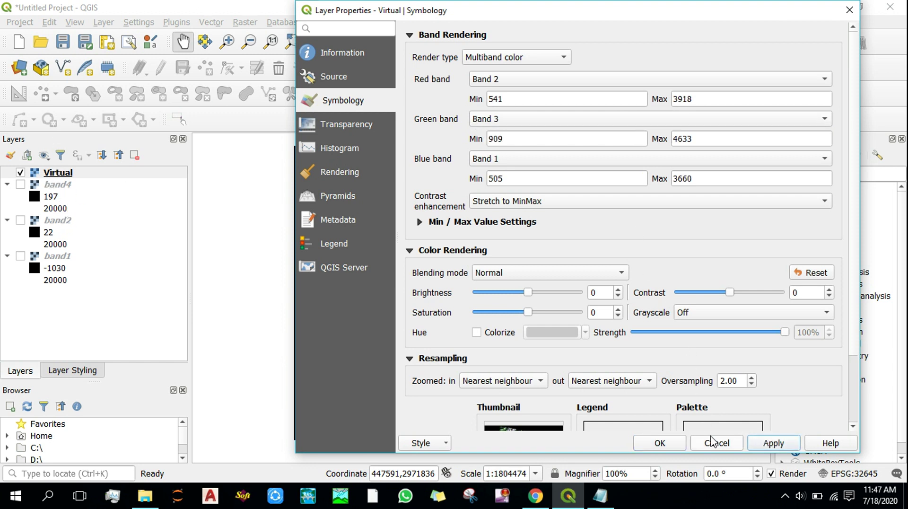
pyautogui.click(669, 446)
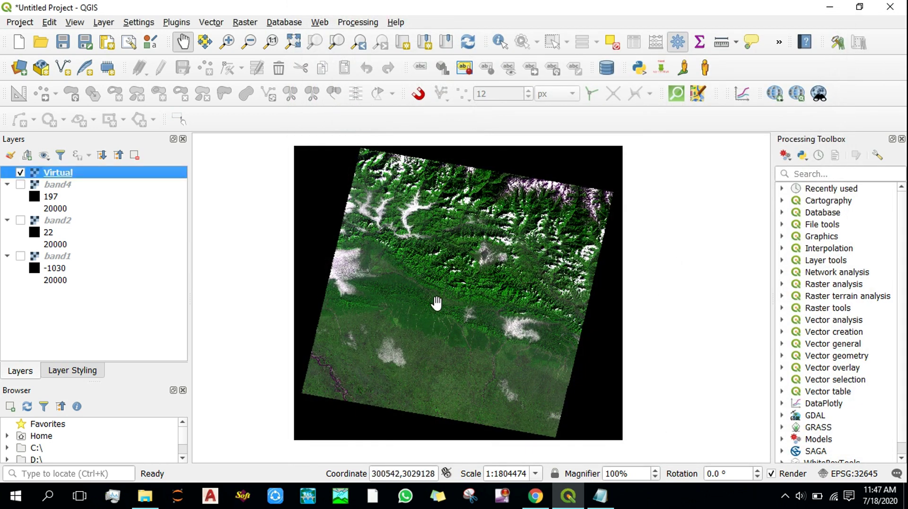
# Zoom in on the green Virtual composite to roughly 1:451119 scale.
pyautogui.scroll(-1, 456, 304)
pyautogui.scroll(3, 457, 304)
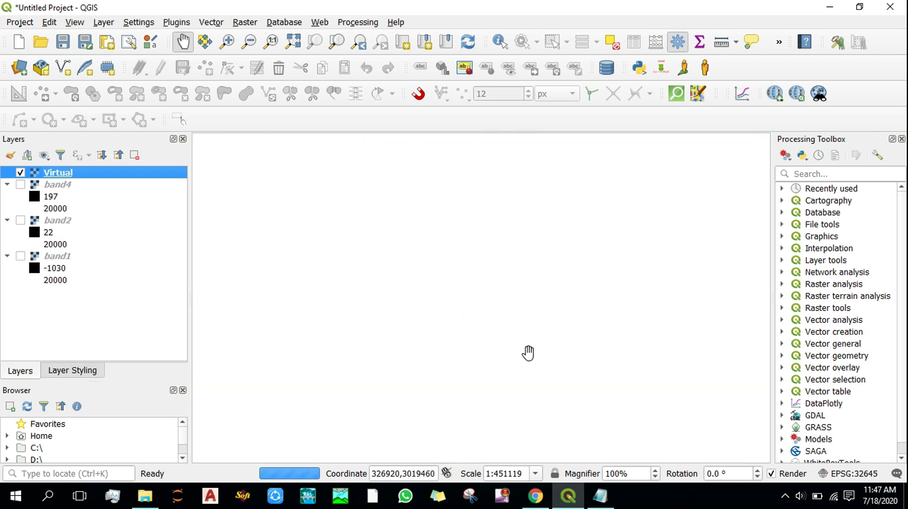